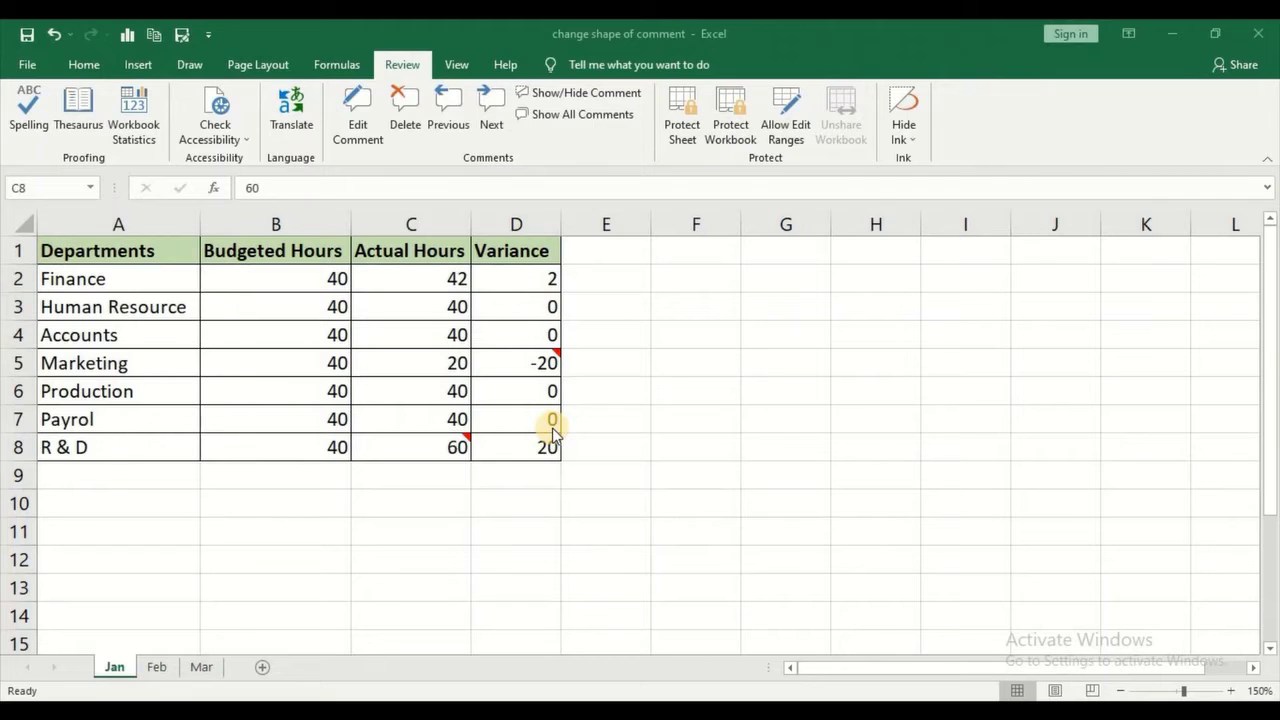
# - Display the comment attached to the Marketing variance in cell D5 of the Jan sheet
pyautogui.click(440, 440)
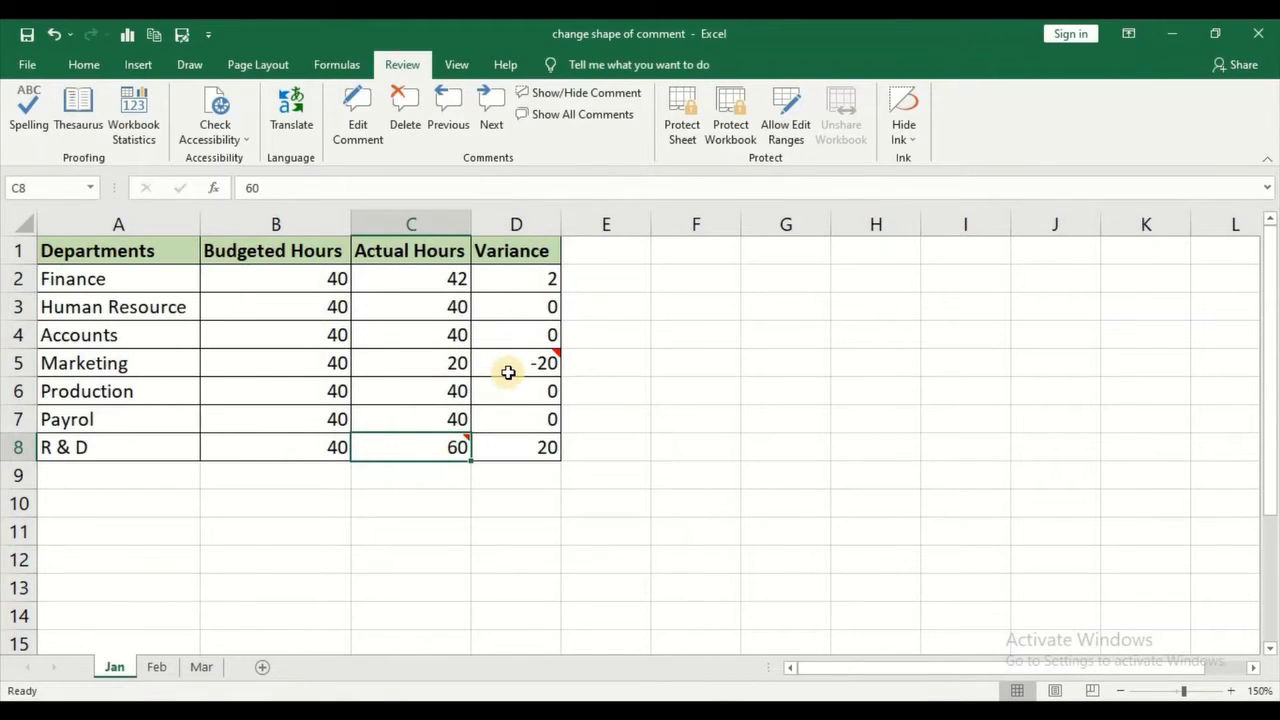
pyautogui.moveTo(516, 367)
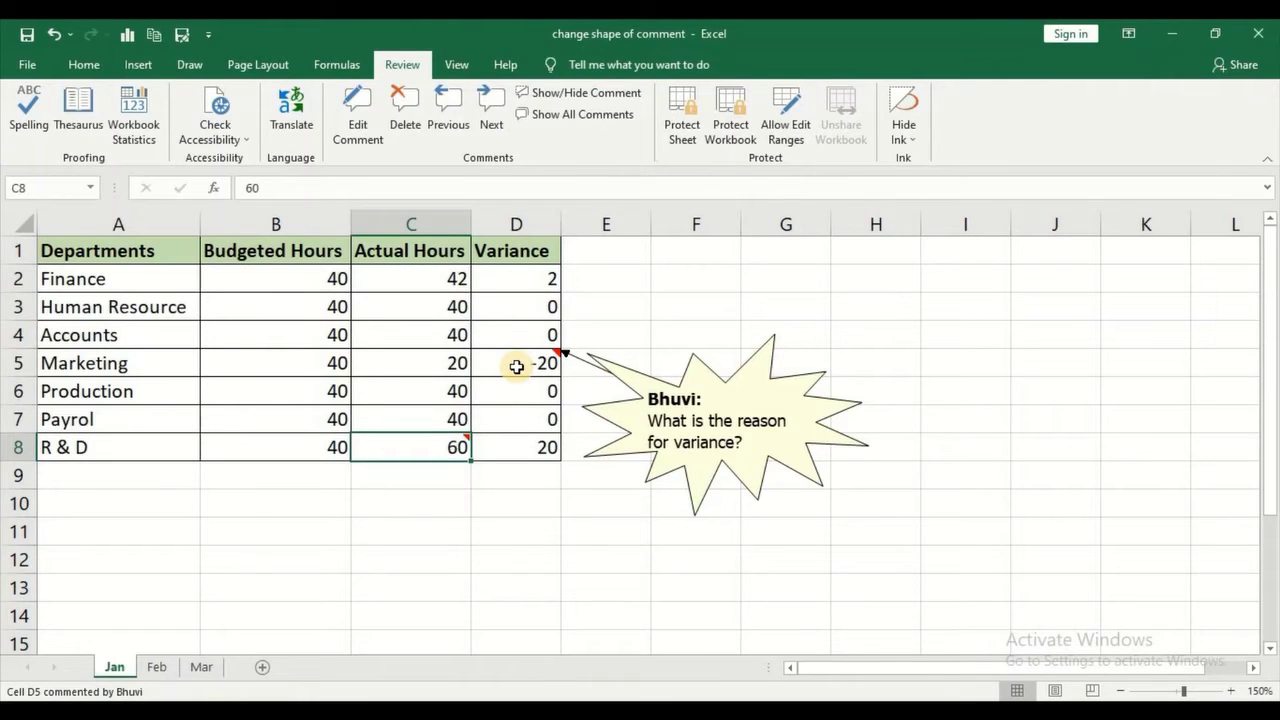
# - On the Feb sheet, calculate the Finance variance in D2 with the formula =C2-B2
pyautogui.click(156, 667)
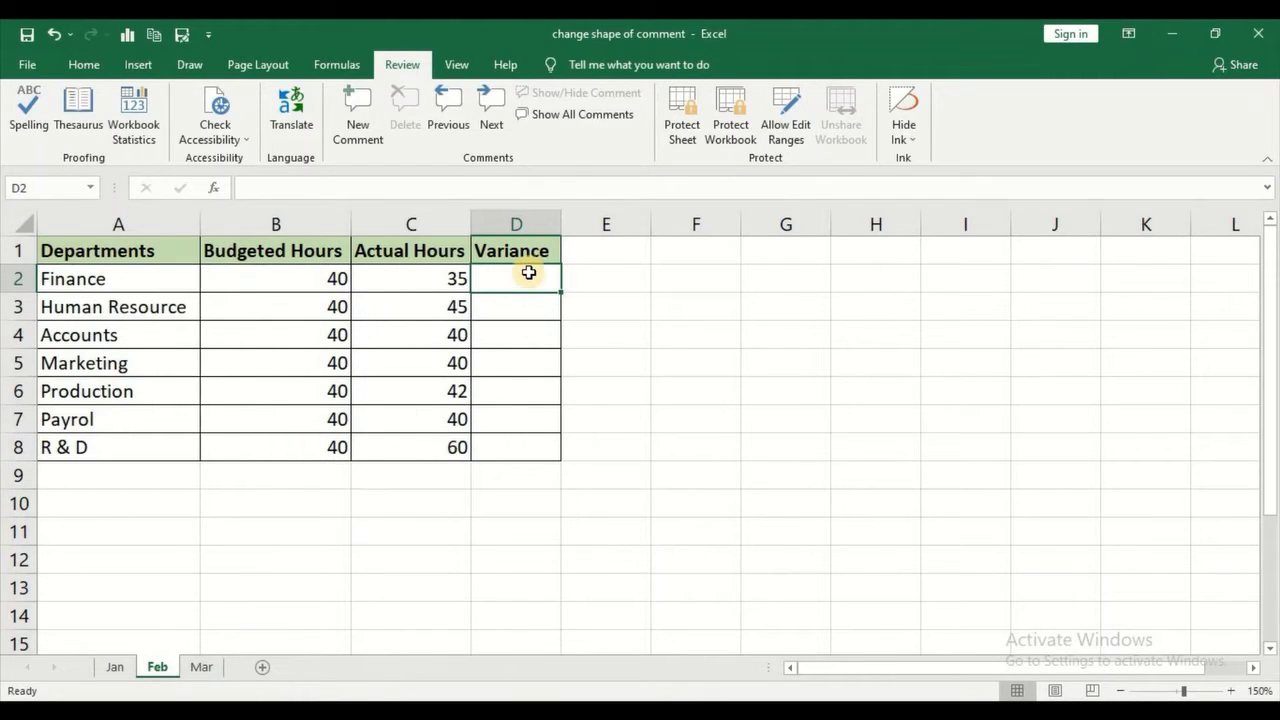
pyautogui.write('=')
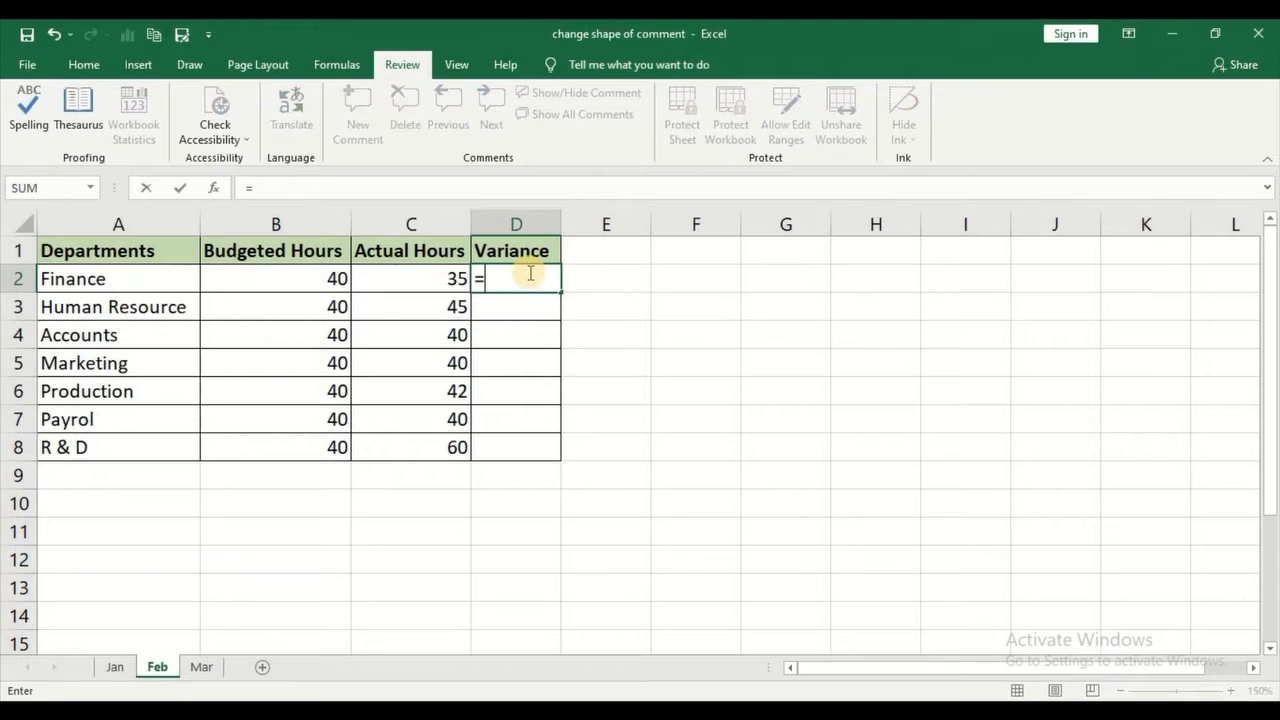
pyautogui.click(421, 270)
pyautogui.write('-')
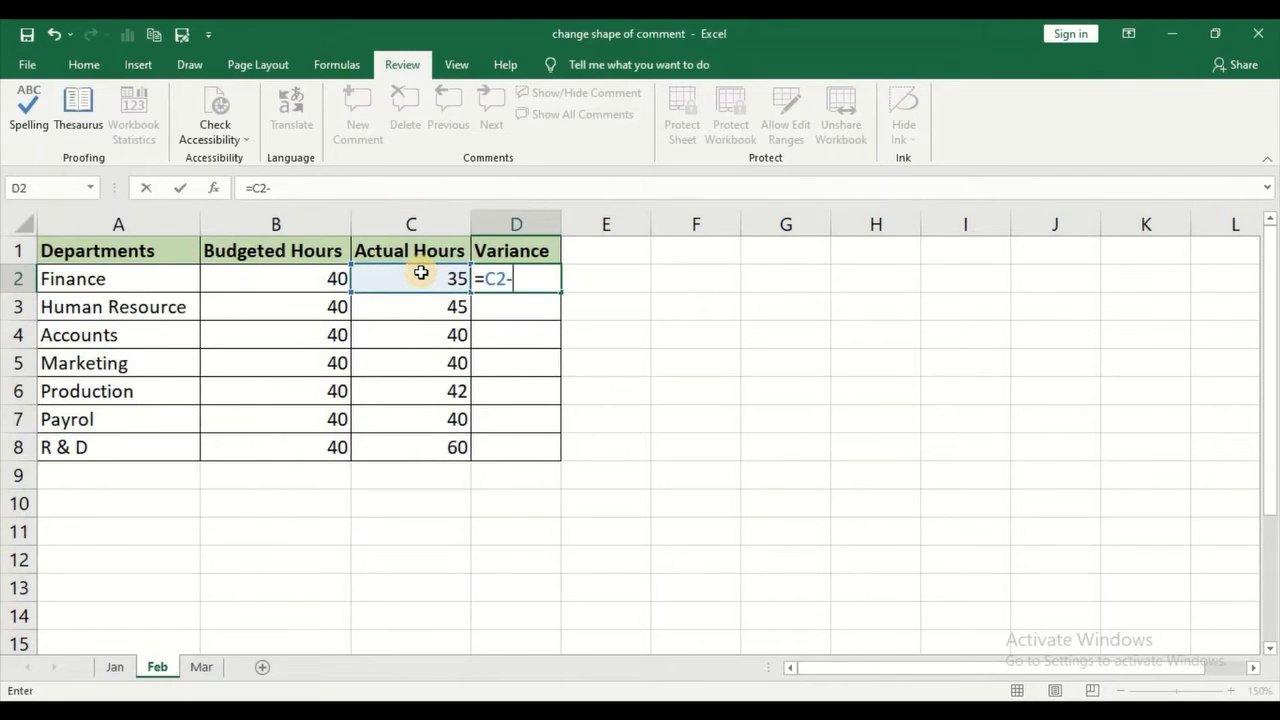
pyautogui.click(316, 268)
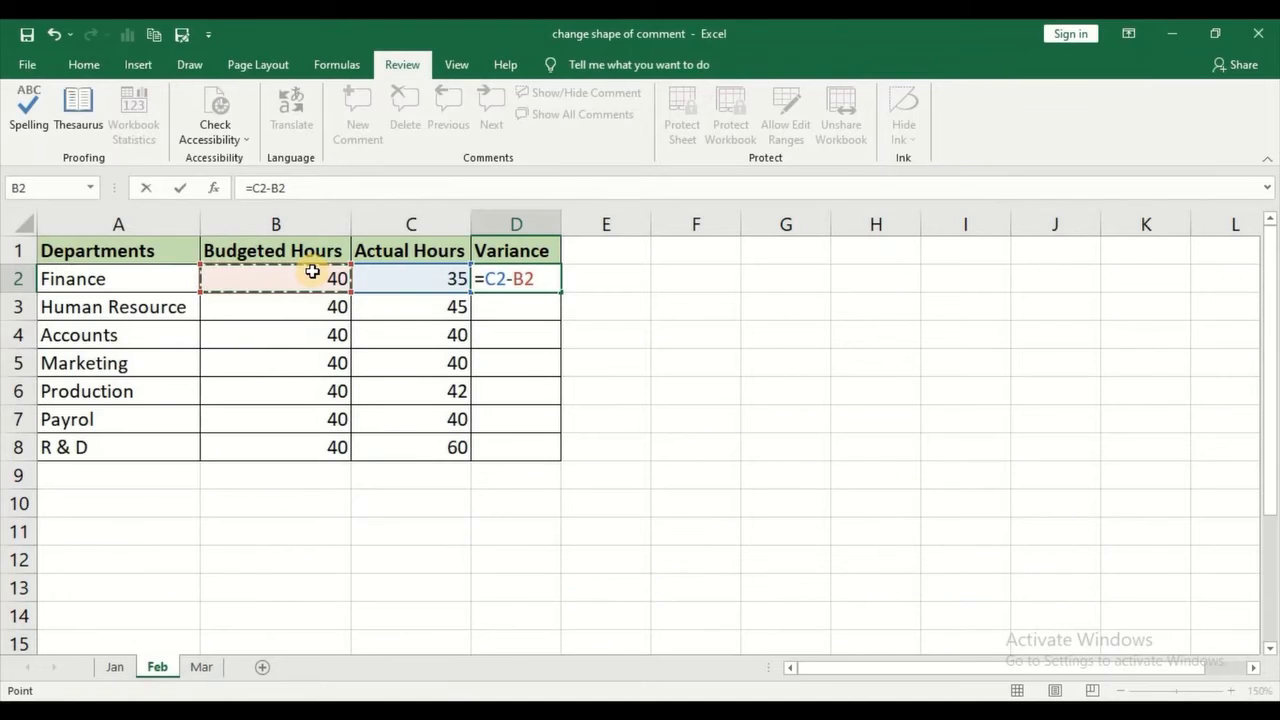
pyautogui.press('Return')
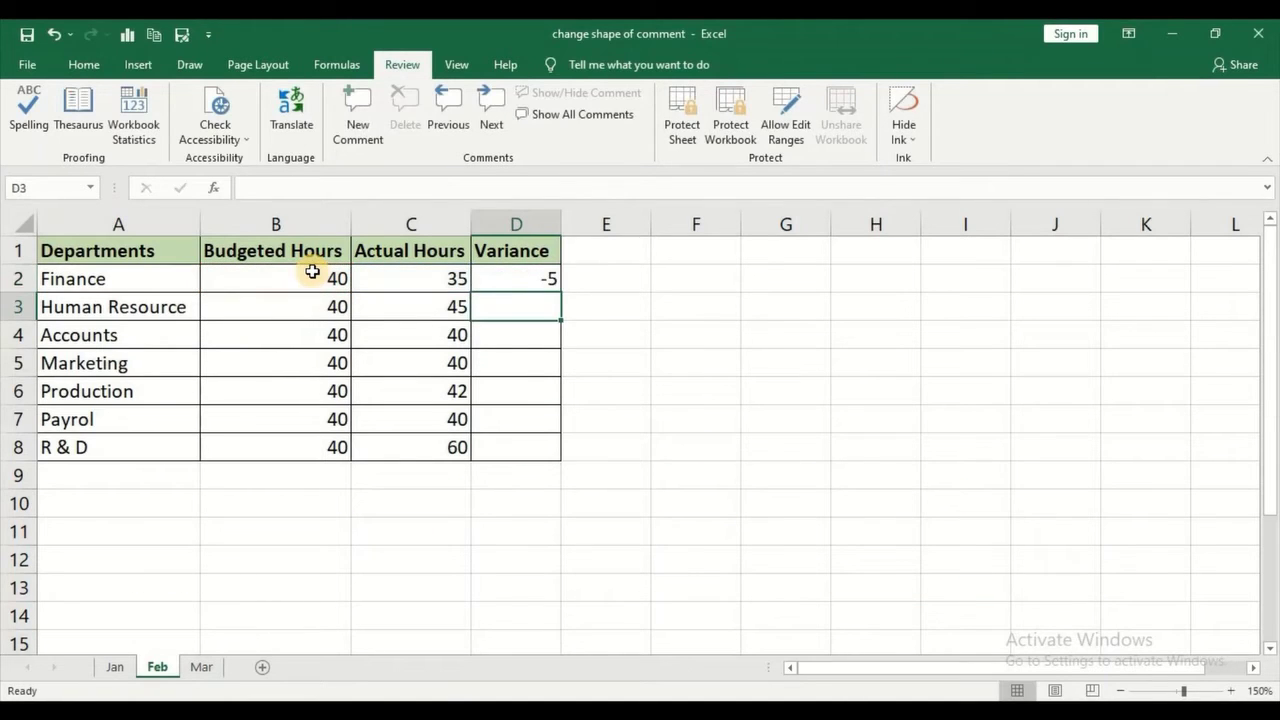
# - Fill the variance formula from D2 down through the R & D row in D8
pyautogui.click(543, 278)
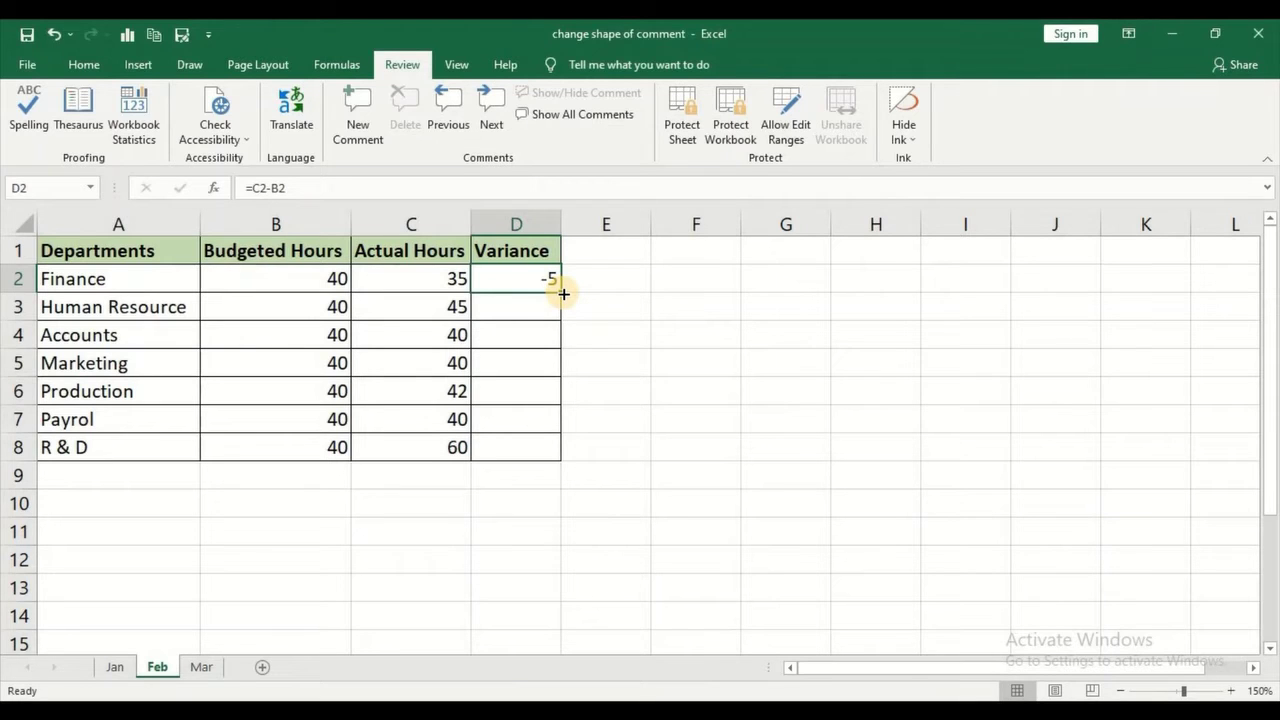
pyautogui.doubleClick(561, 293)
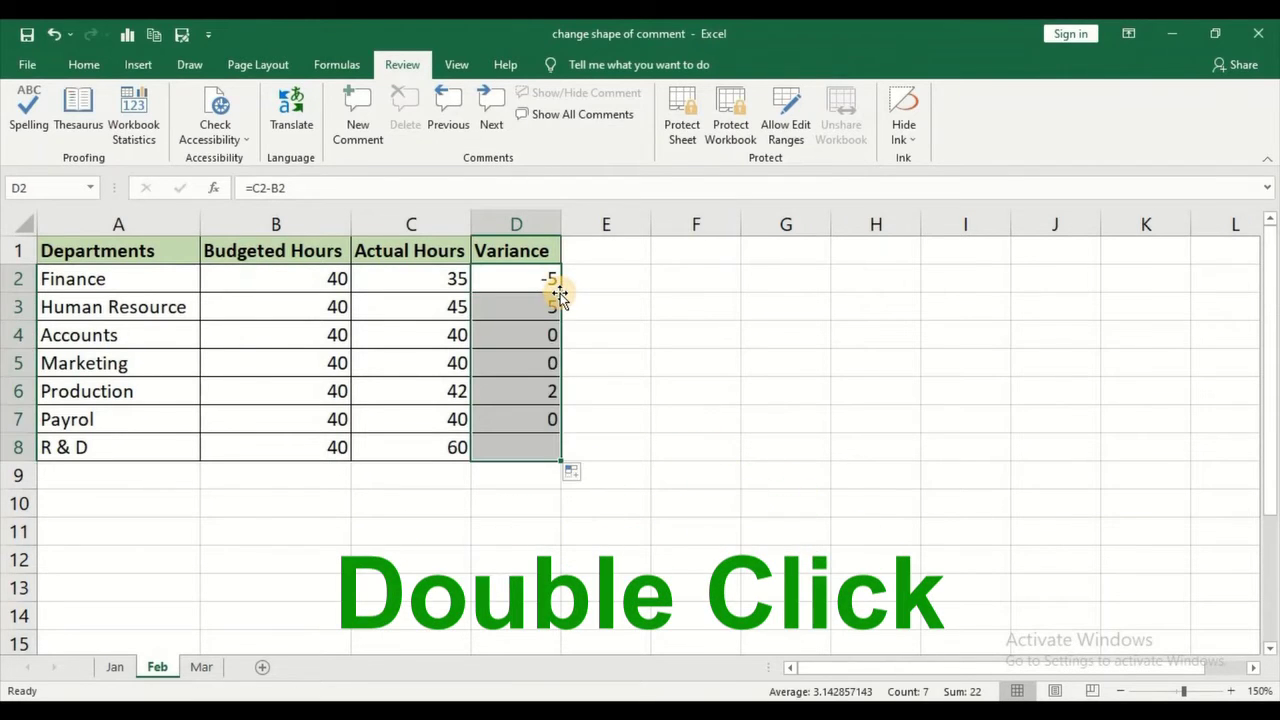
pyautogui.click(360, 516)
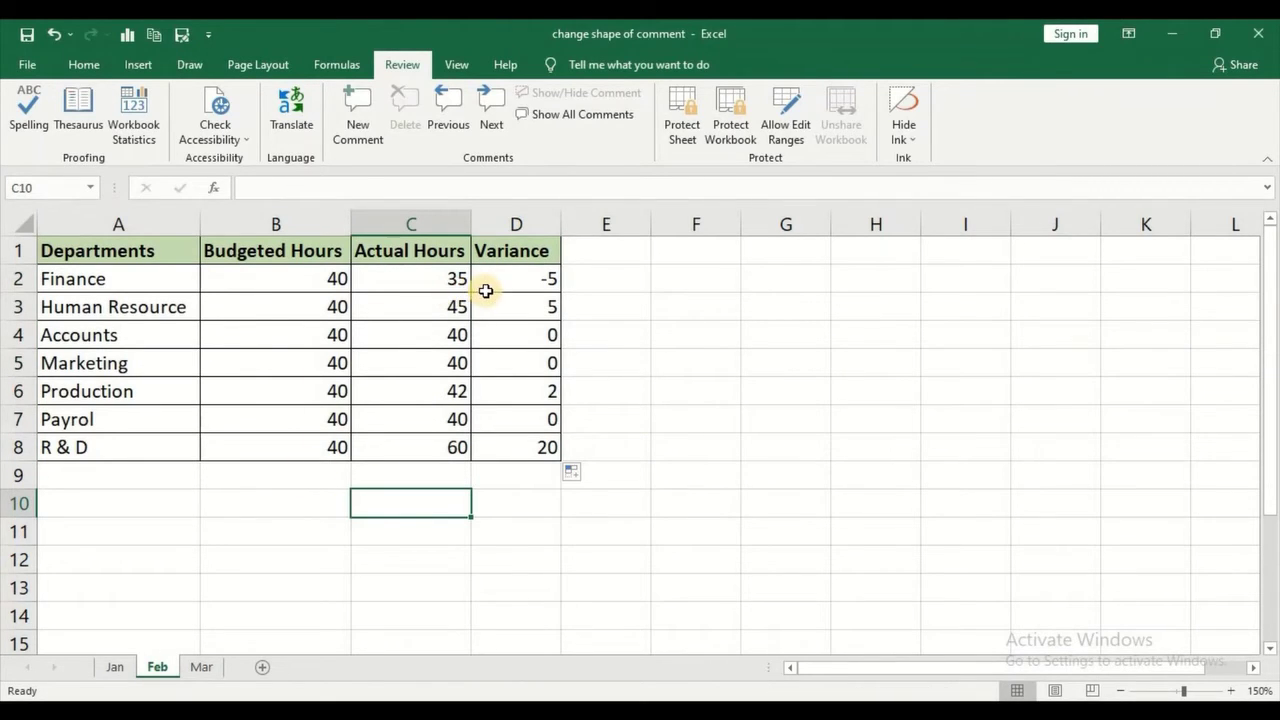
pyautogui.click(230, 269)
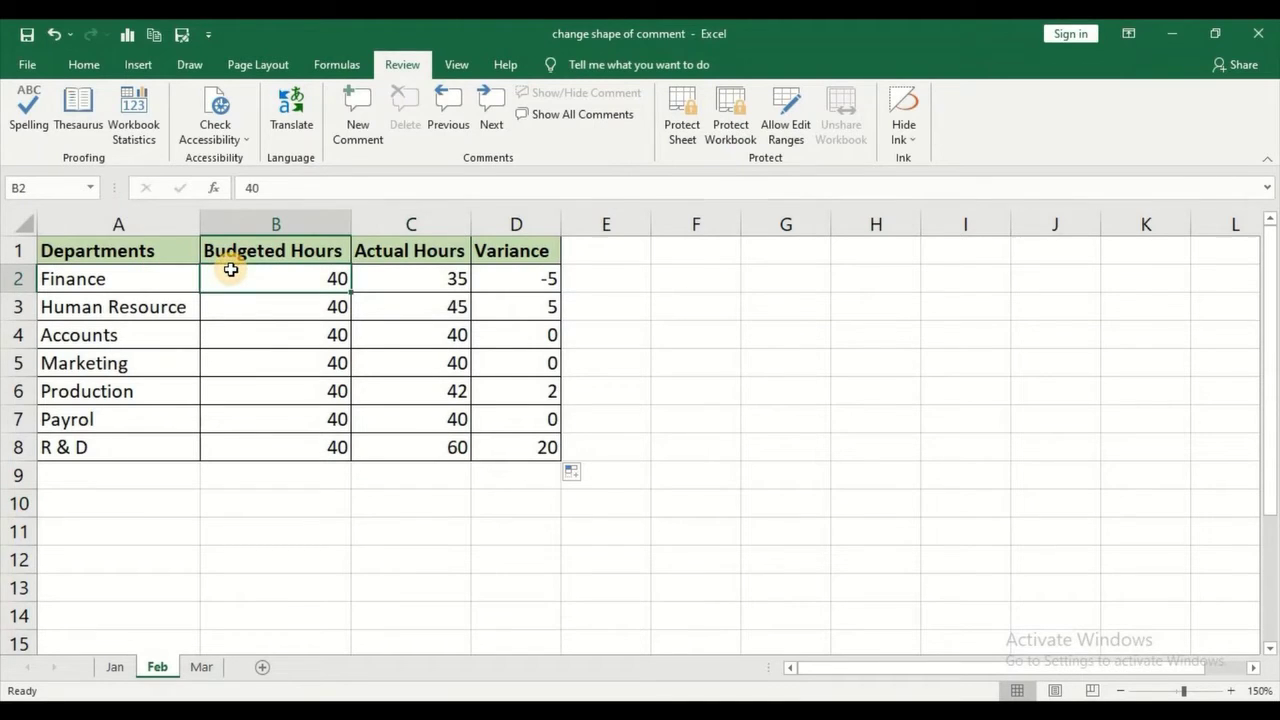
pyautogui.click(380, 272)
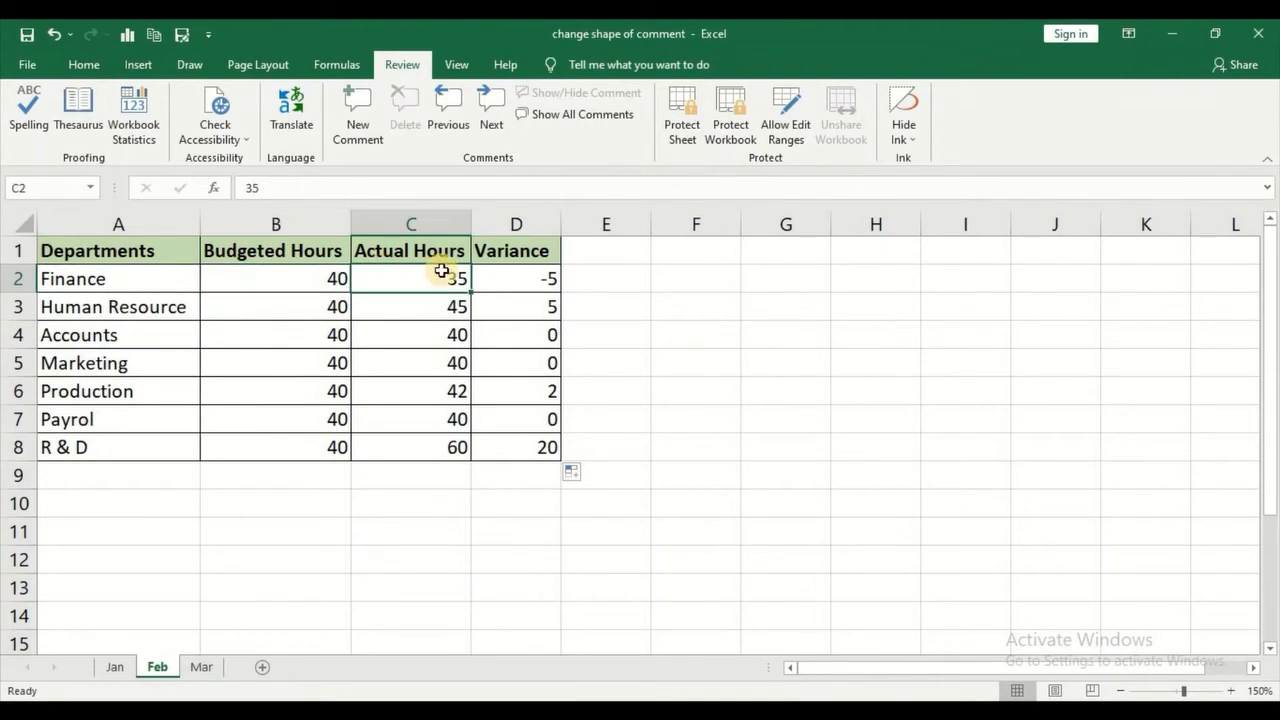
pyautogui.click(507, 279)
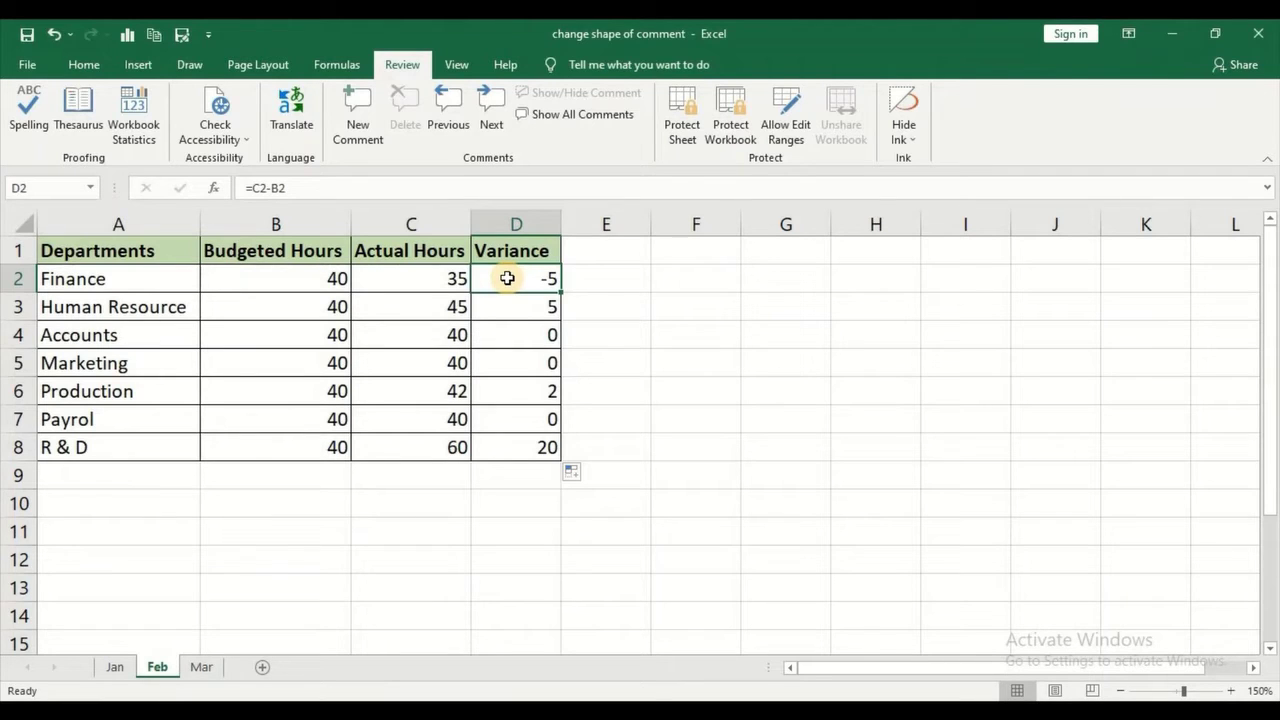
pyautogui.click(581, 297)
# - Add a comment to the Finance variance in D2 reading "What is the reason for variance?"
pyautogui.click(523, 280)
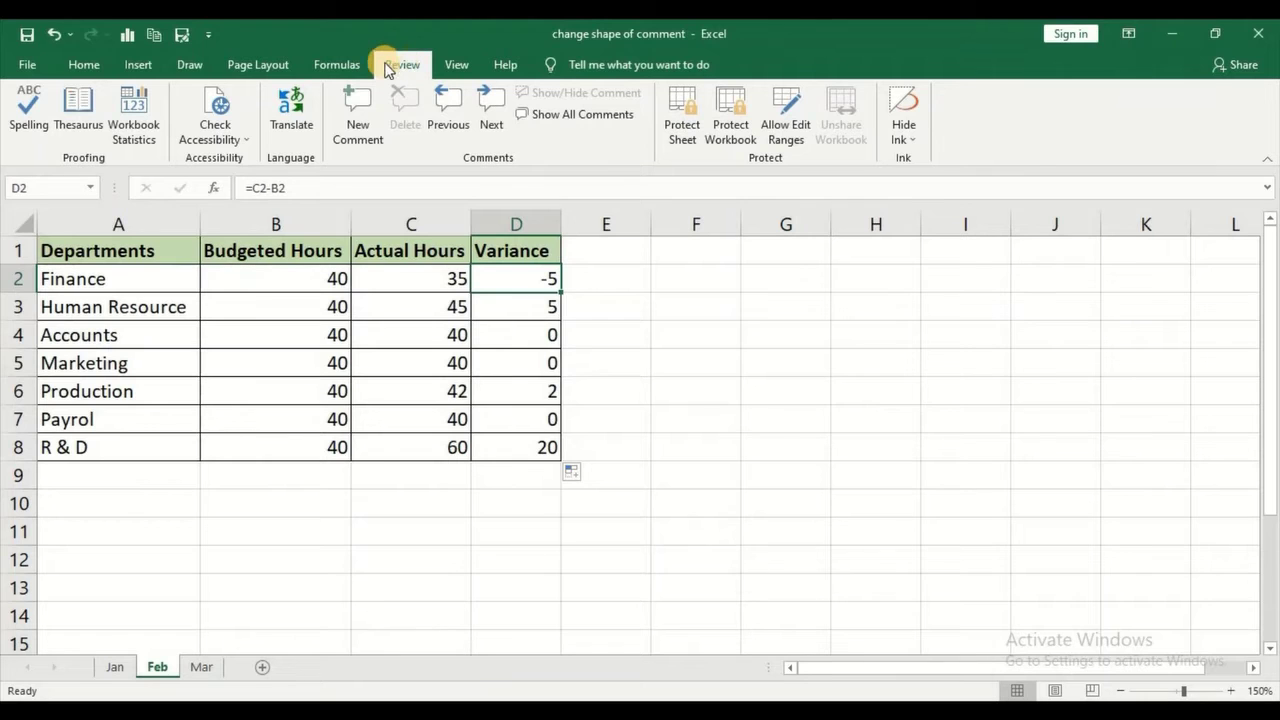
pyautogui.click(359, 121)
pyautogui.click(359, 121)
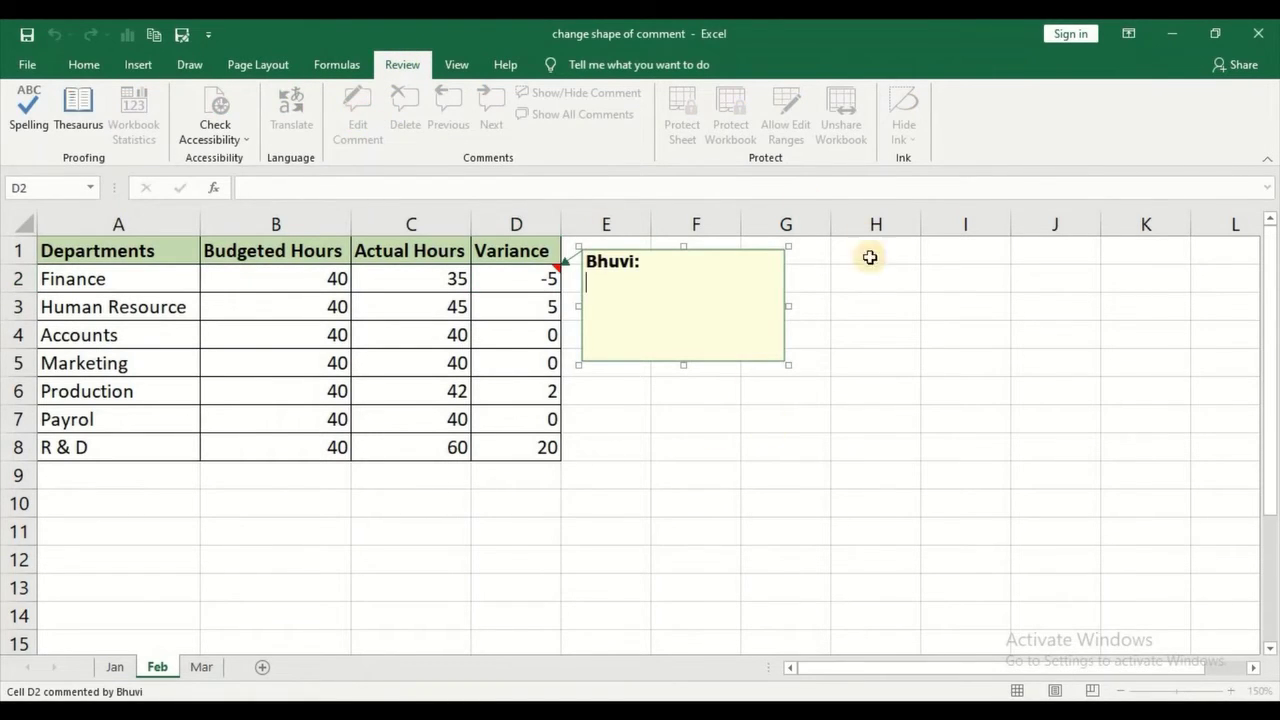
pyautogui.click(618, 313)
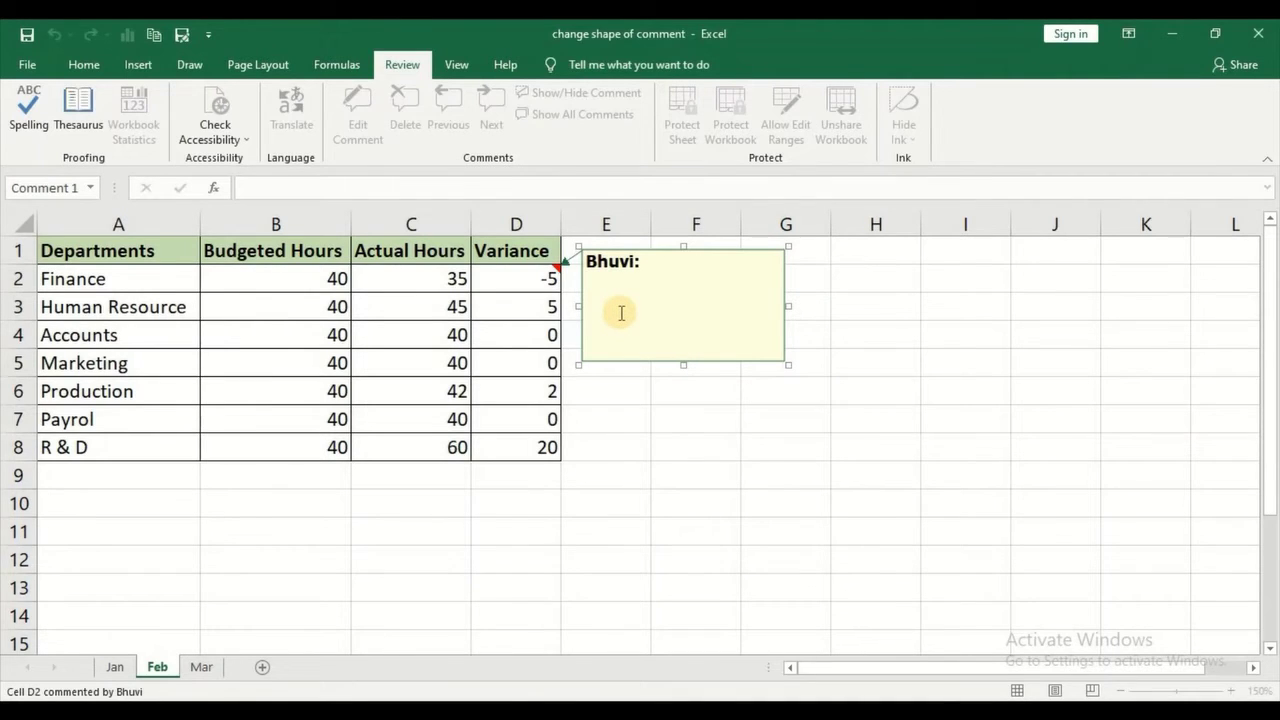
pyautogui.write('What is the ')
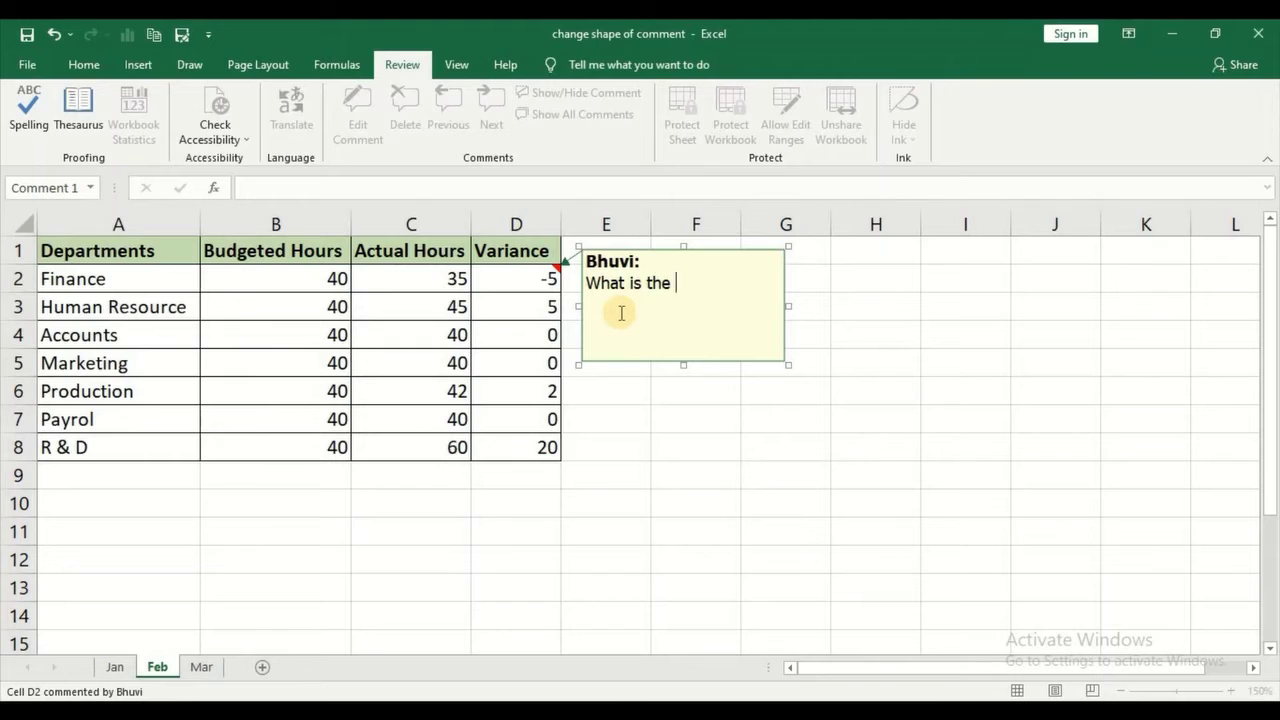
pyautogui.write('reason for variance?')
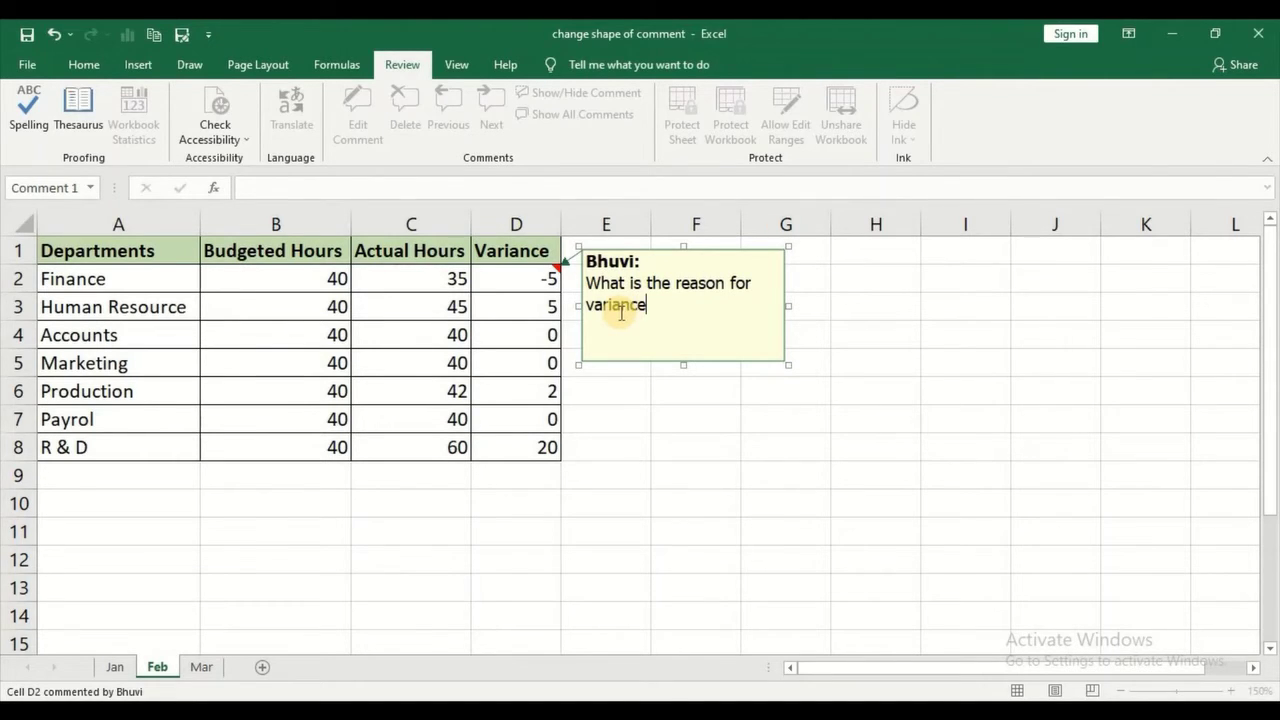
pyautogui.click(656, 394)
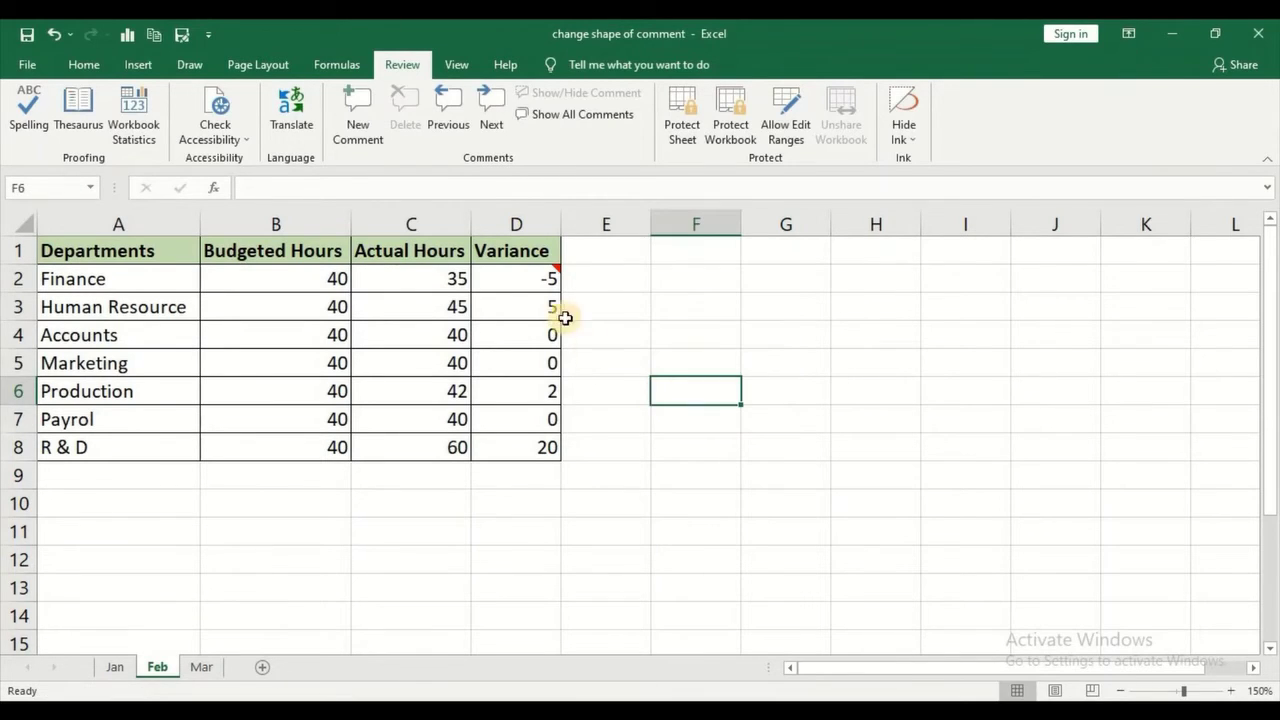
# - Add the Change Shape command from the SmartArt Tools | Format Tab command set to the Quick Access Toolbar
pyautogui.click(532, 281)
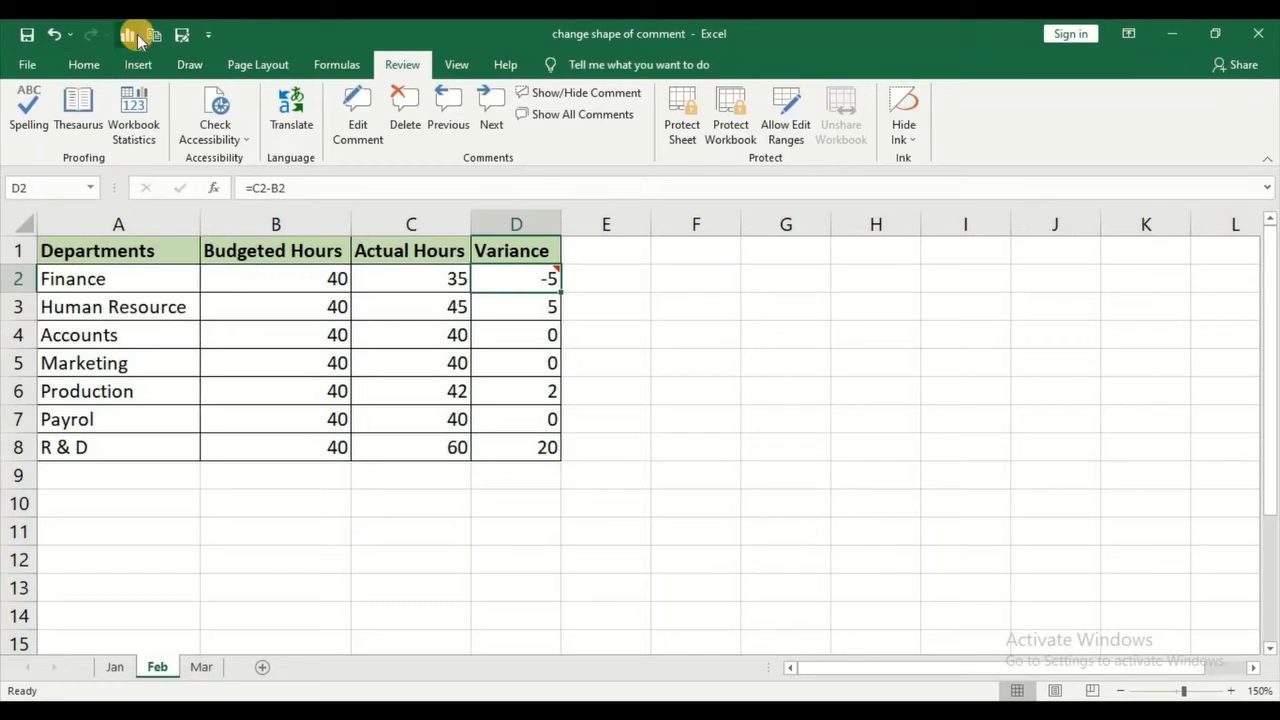
pyautogui.click(209, 36)
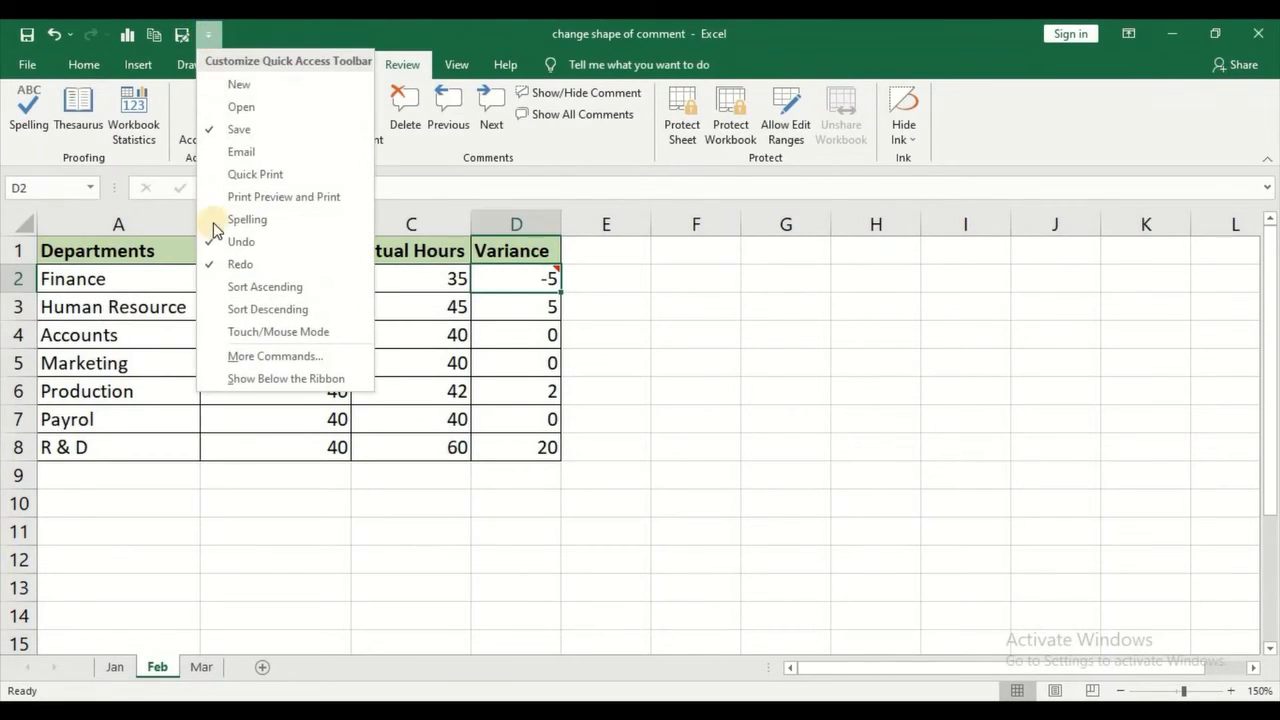
pyautogui.click(229, 356)
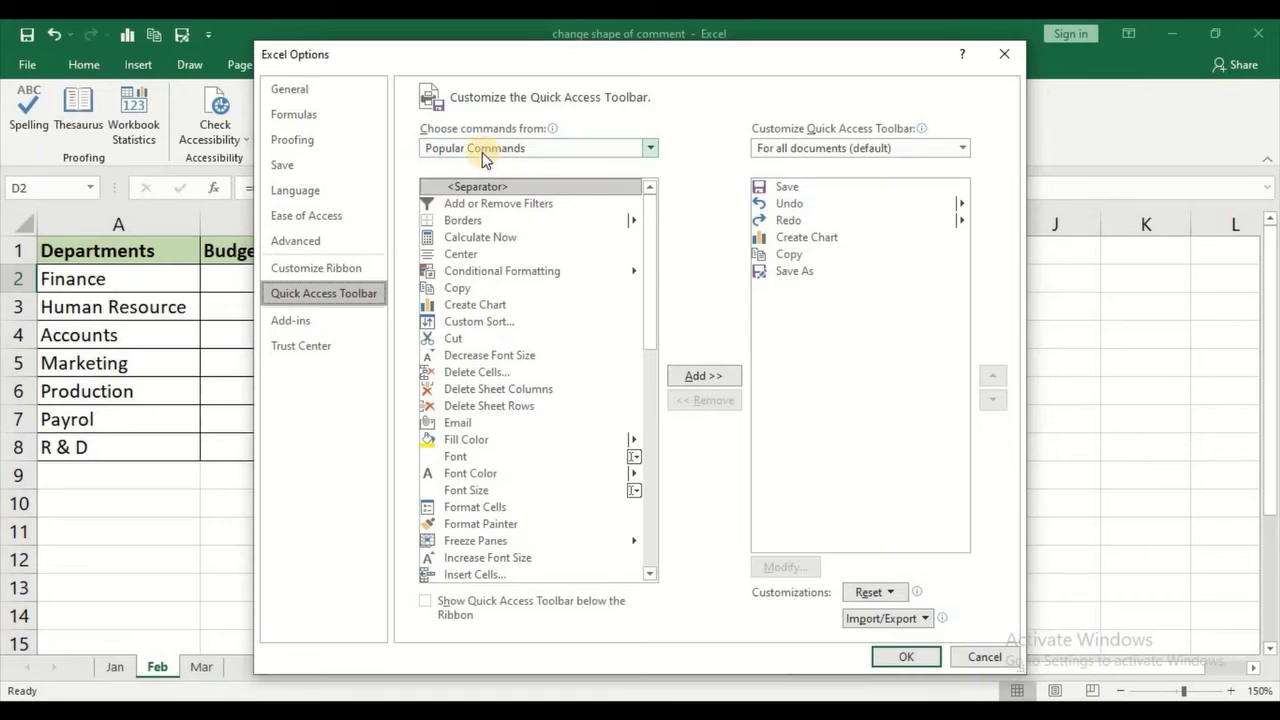
pyautogui.click(648, 150)
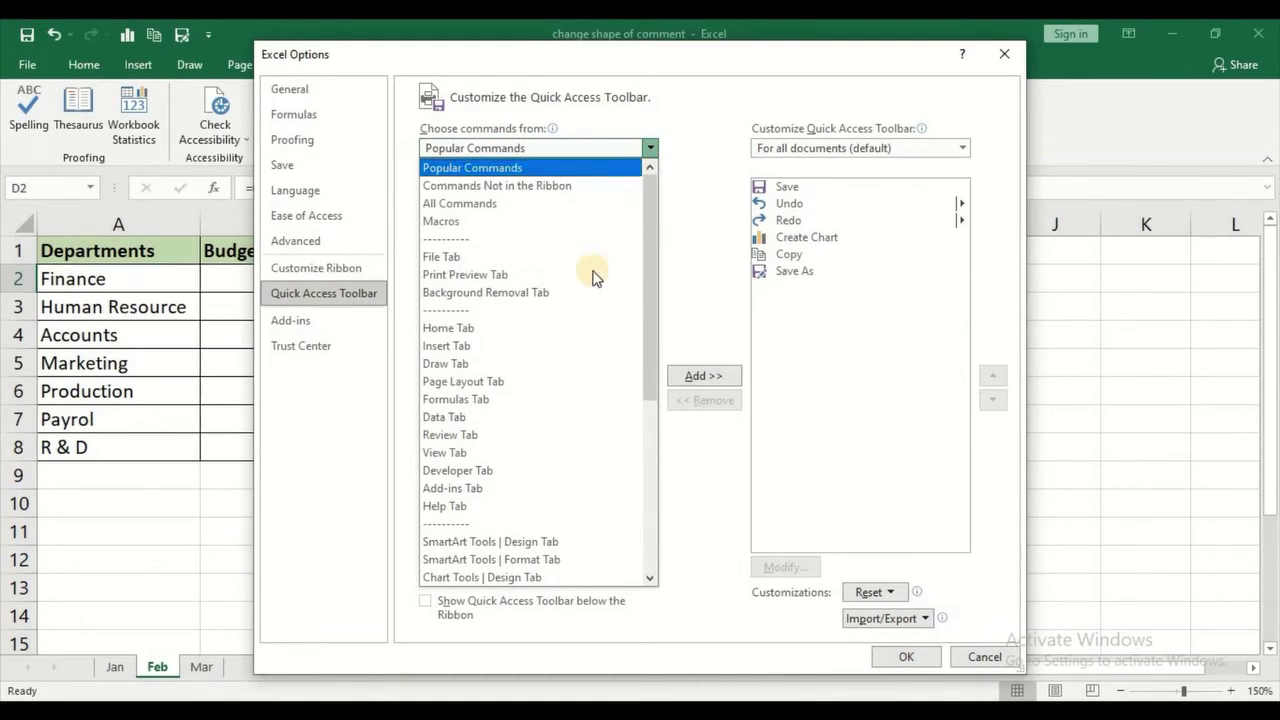
pyautogui.click(542, 559)
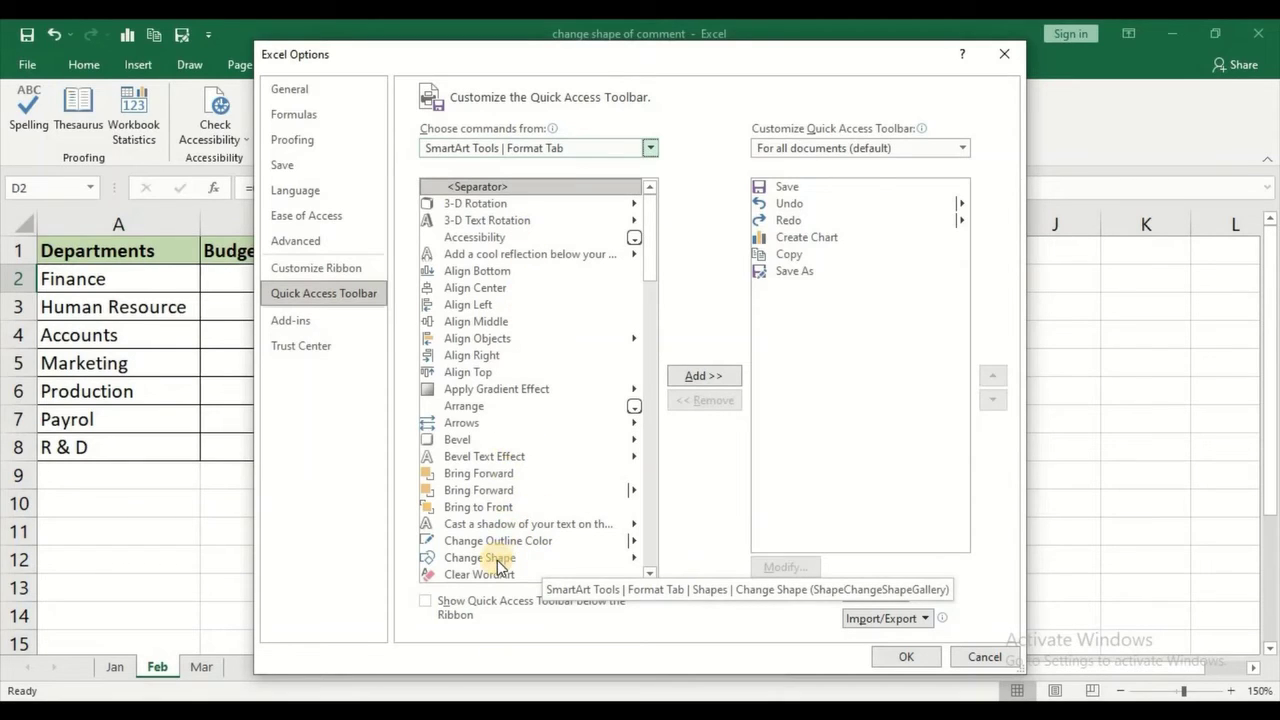
pyautogui.click(497, 562)
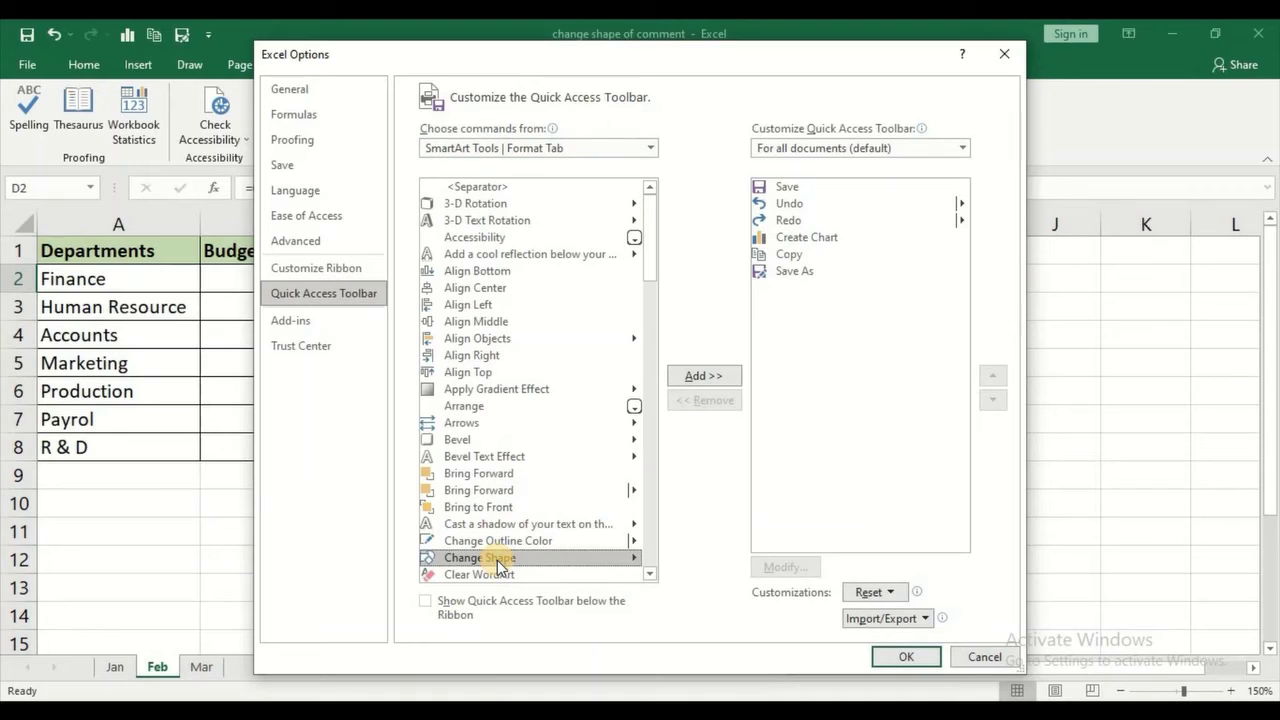
pyautogui.click(695, 376)
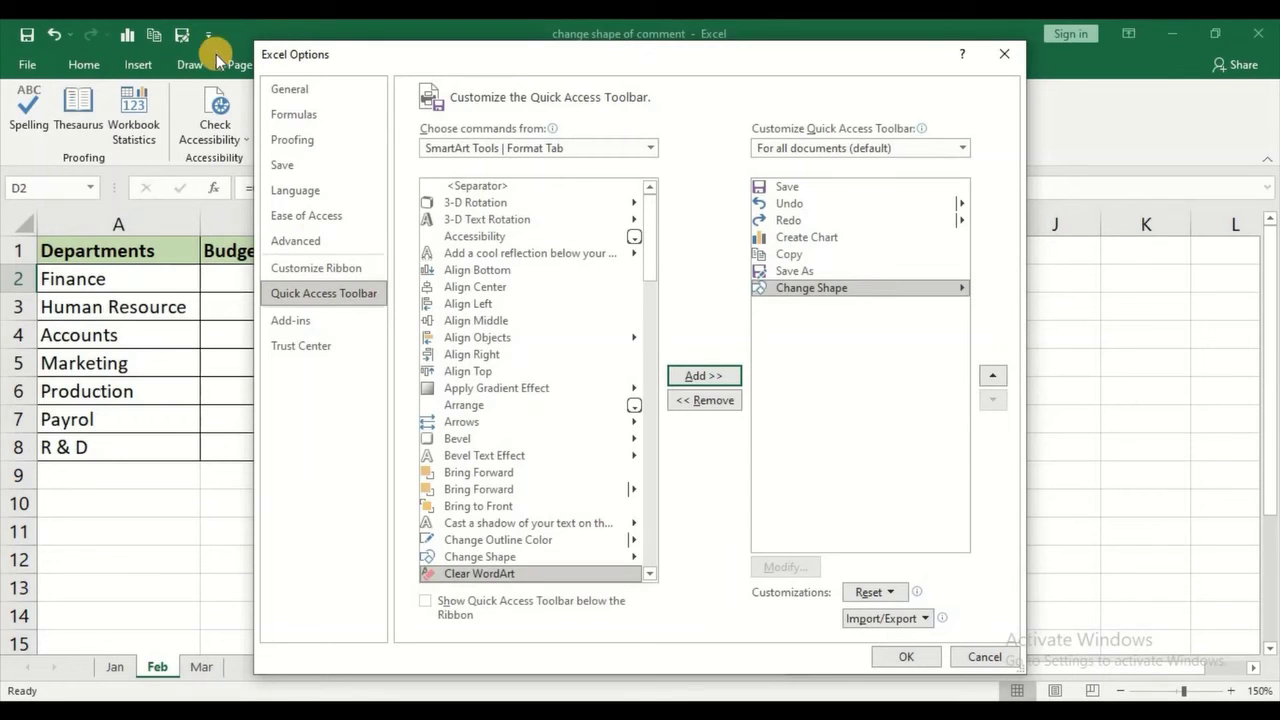
pyautogui.click(898, 659)
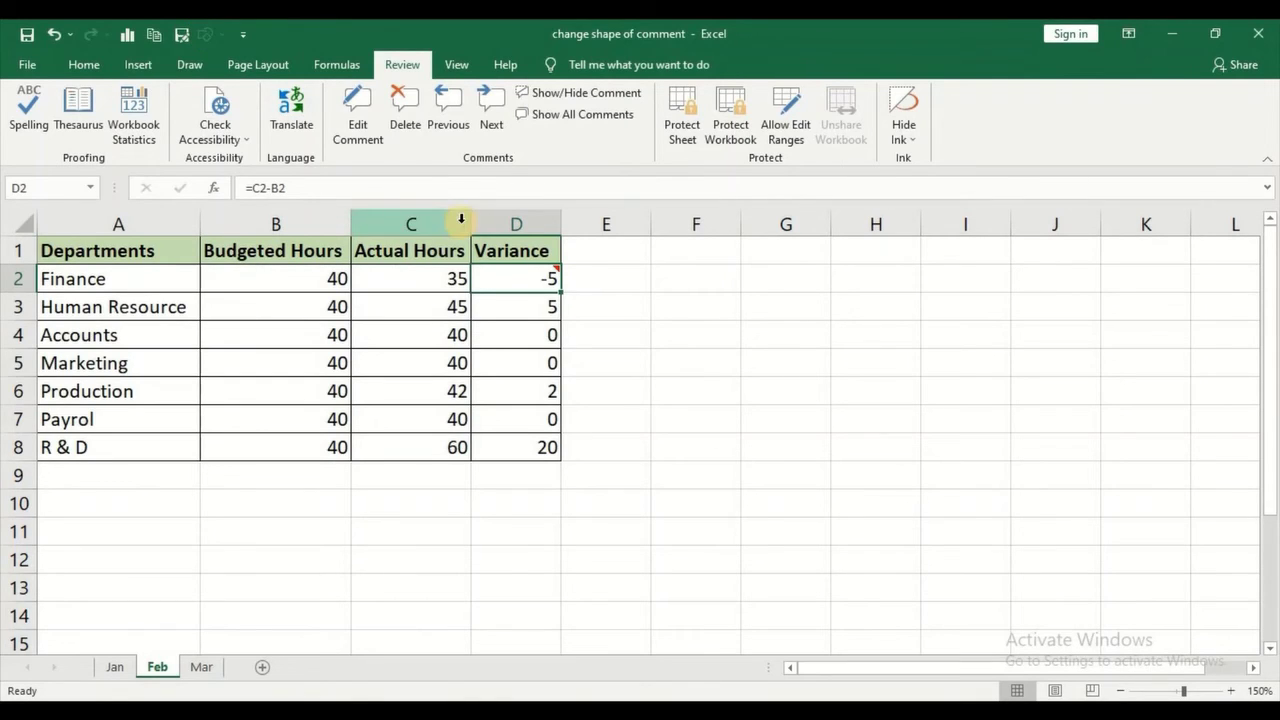
# - Open the D2 comment for editing, select its frame and change its shape to the rectangular speech bubble callout
pyautogui.click(604, 364)
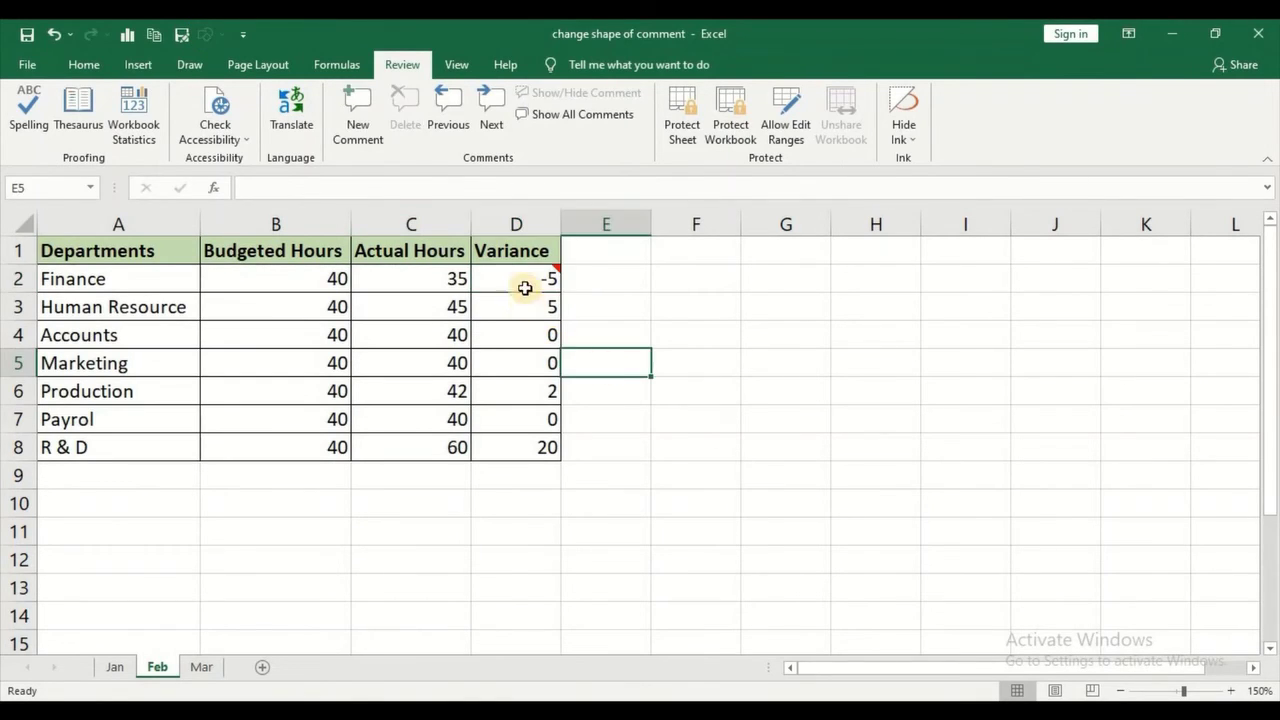
pyautogui.click(524, 280)
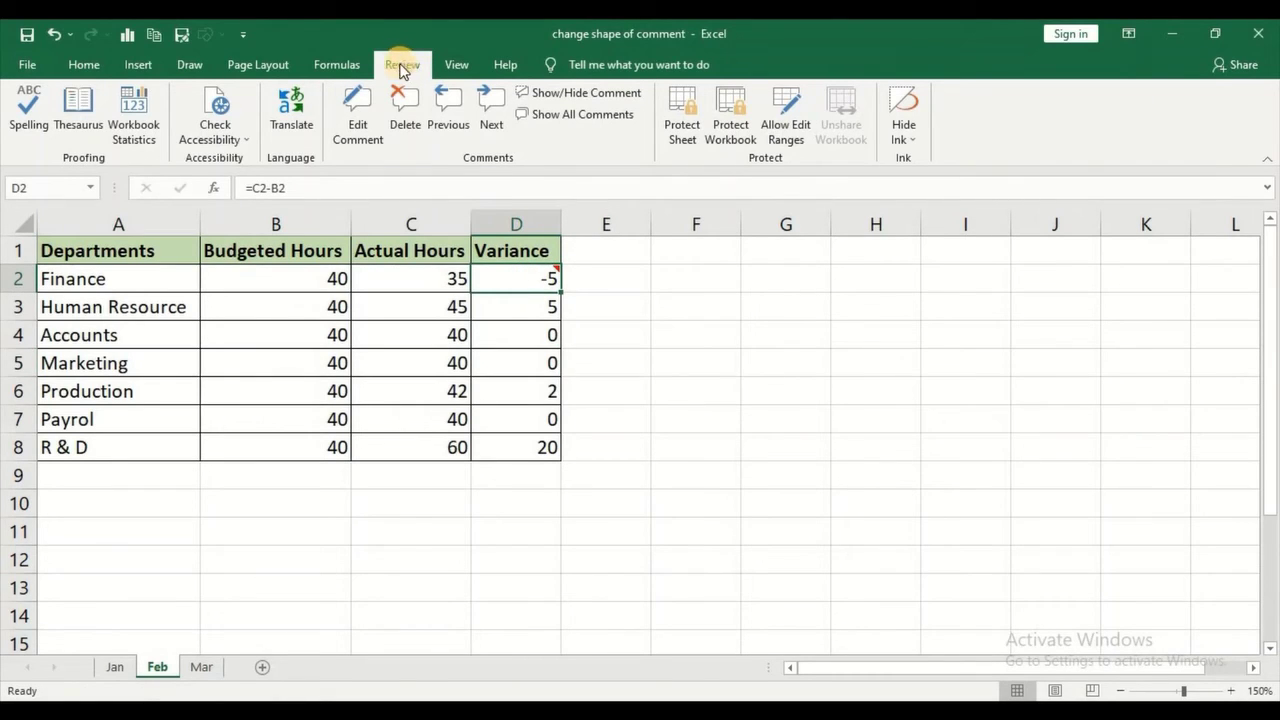
pyautogui.click(361, 120)
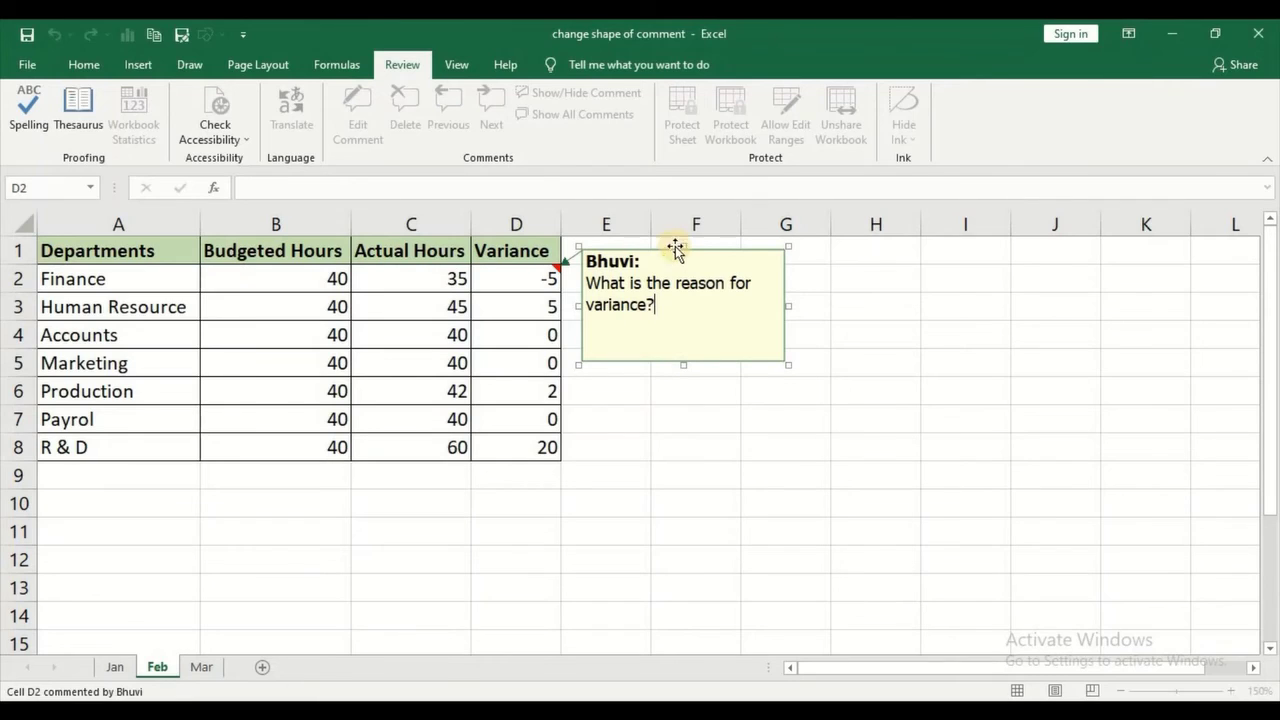
pyautogui.click(733, 363)
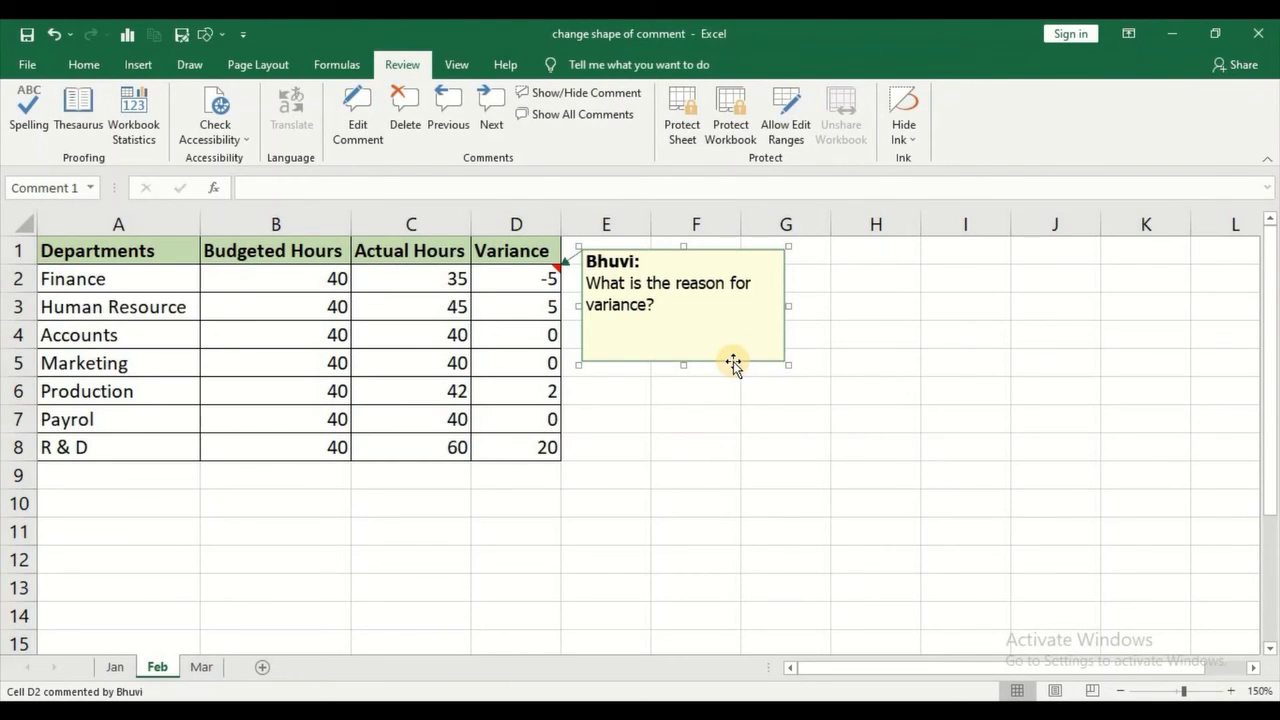
pyautogui.click(220, 35)
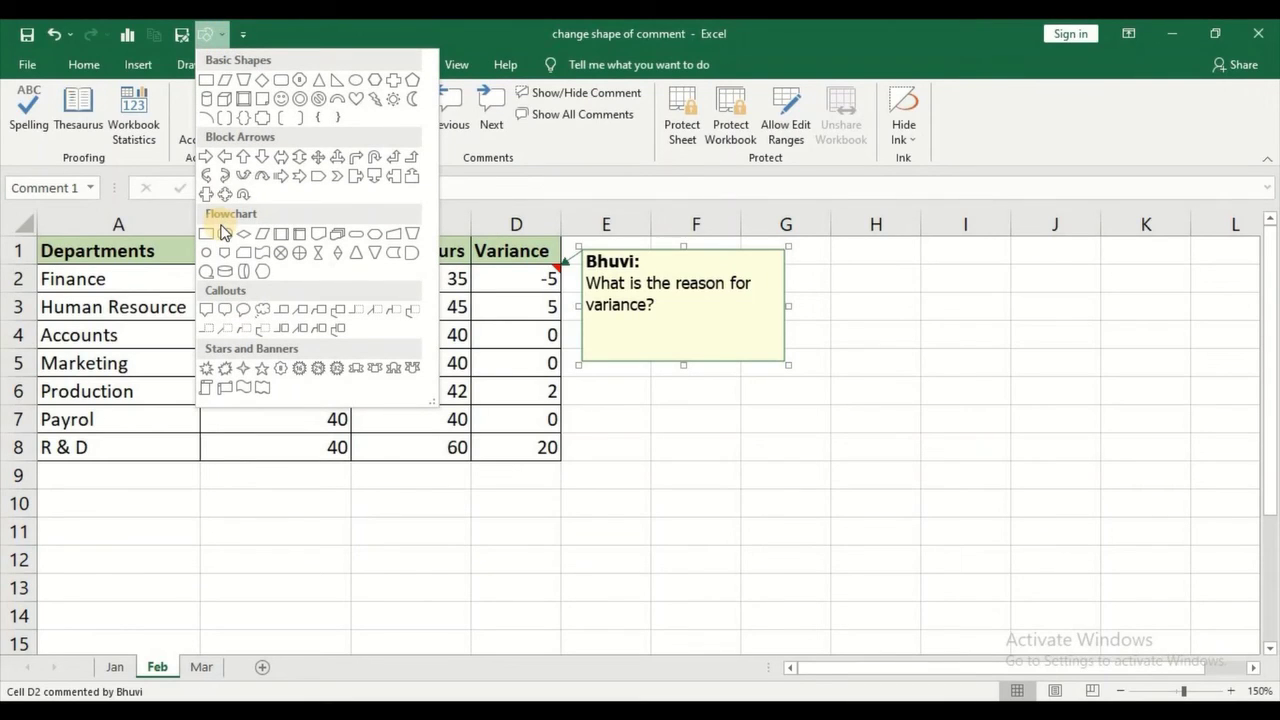
pyautogui.click(207, 311)
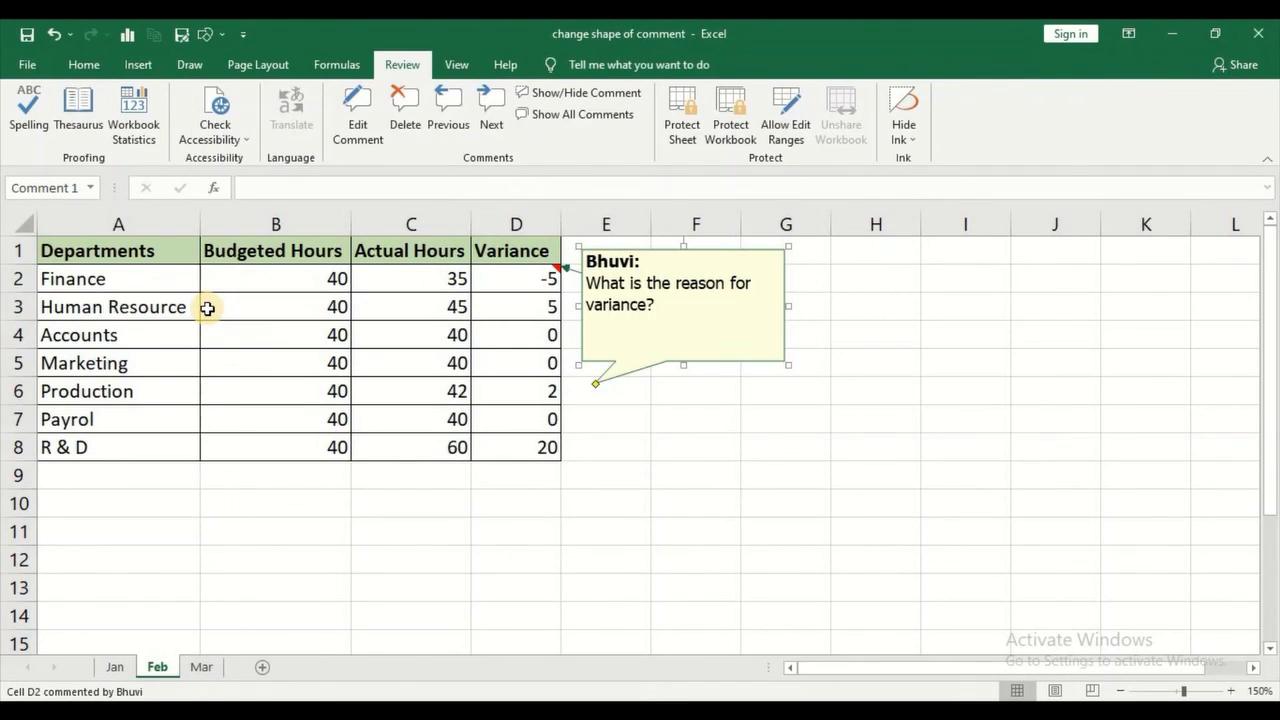
# - Shrink the D2 comment callout to fit more closely around its text, leave editing and display the comment from its cell
pyautogui.rightClick(785, 364)
pyautogui.press('Escape')
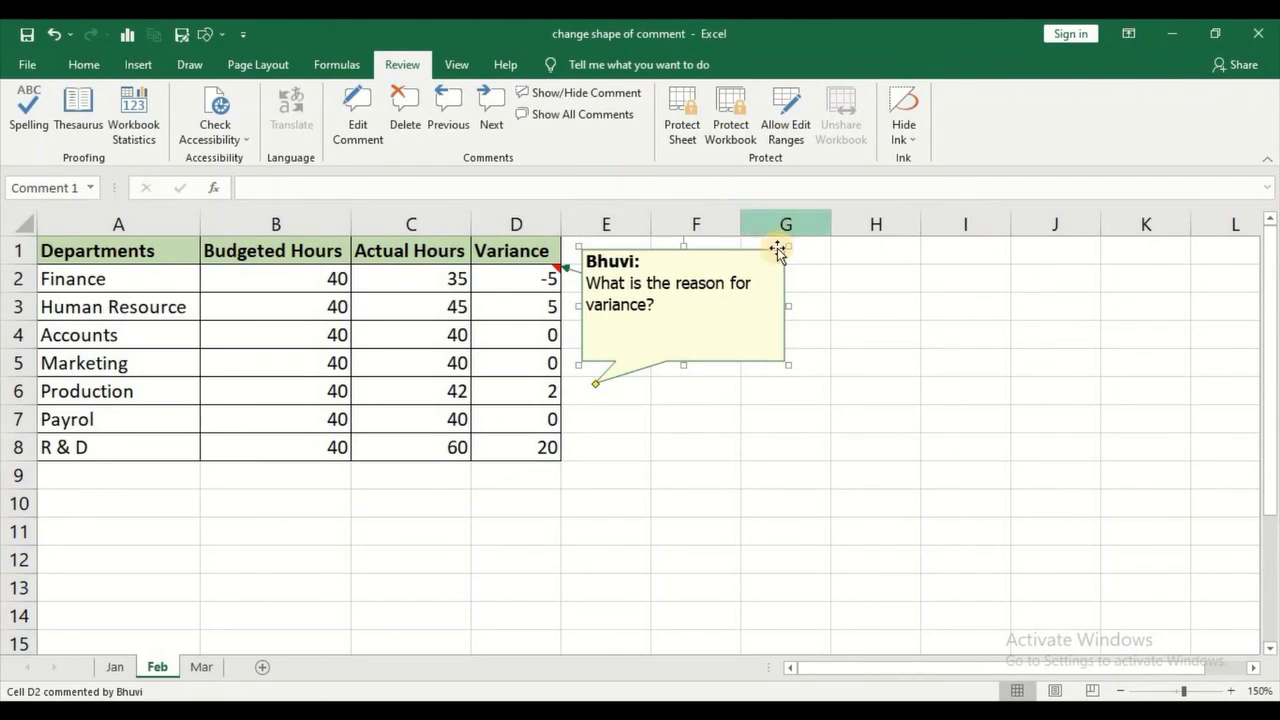
pyautogui.moveTo(788, 247); pyautogui.dragTo(748, 269)
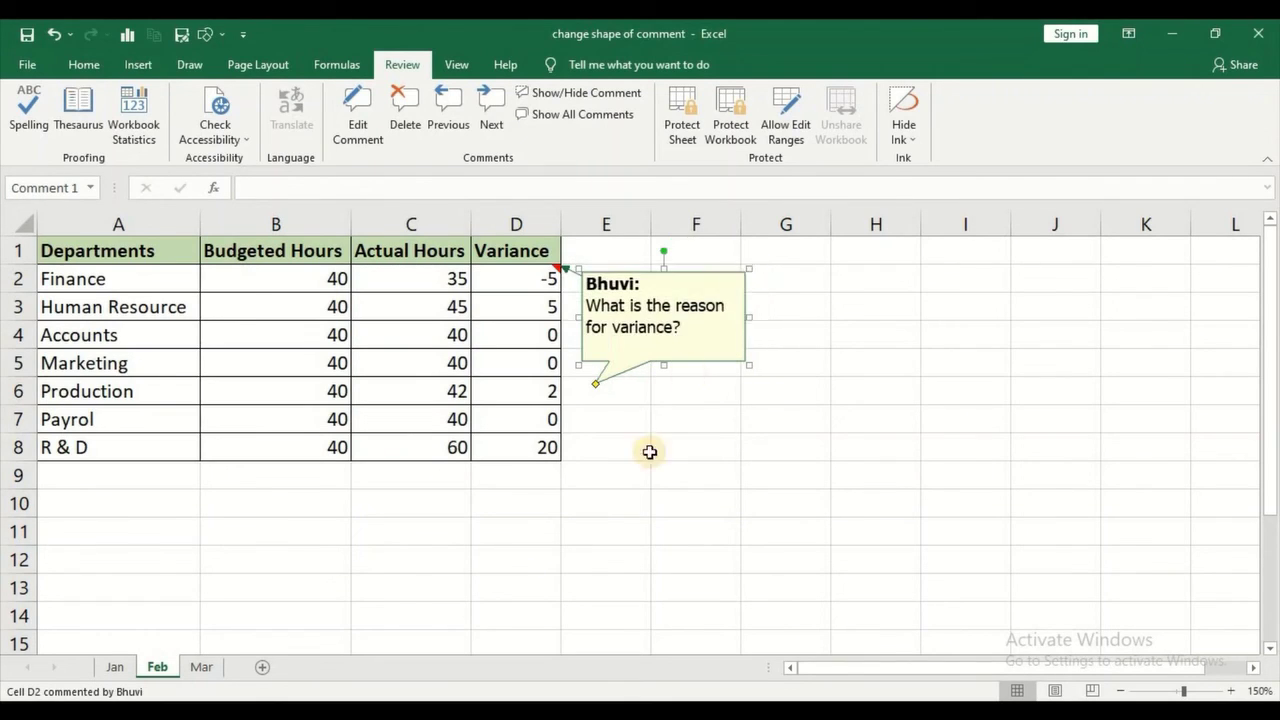
pyautogui.click(645, 470)
pyautogui.moveTo(537, 281)
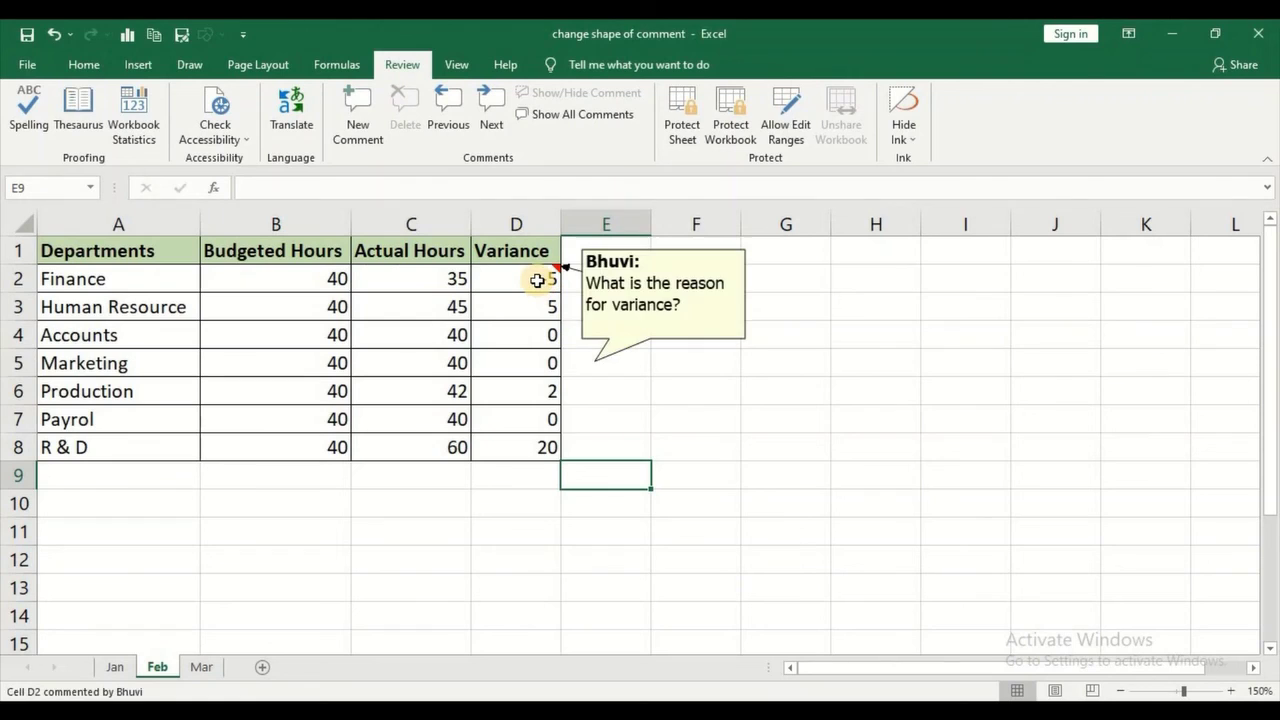